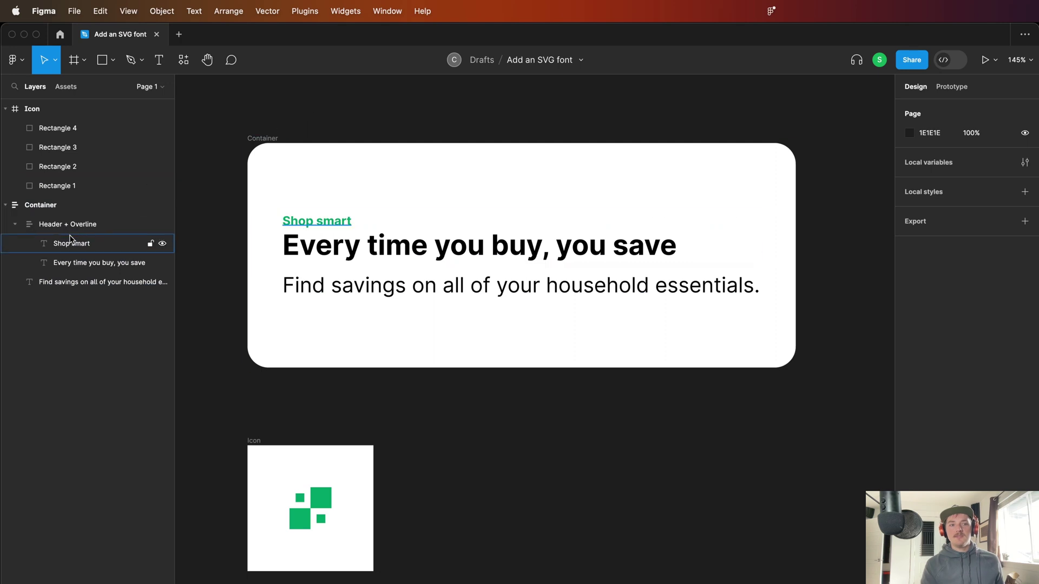
- Set the selected text layers, starting with Shop smart, to fill their container width
left_click(72, 242)
left_click(80, 283, "shift")
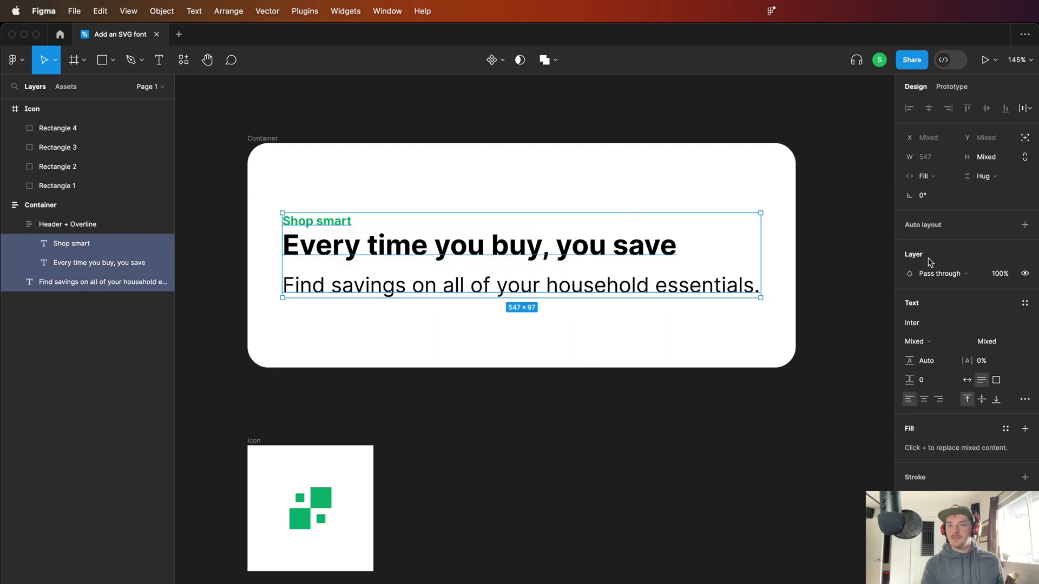
left_click(950, 177)
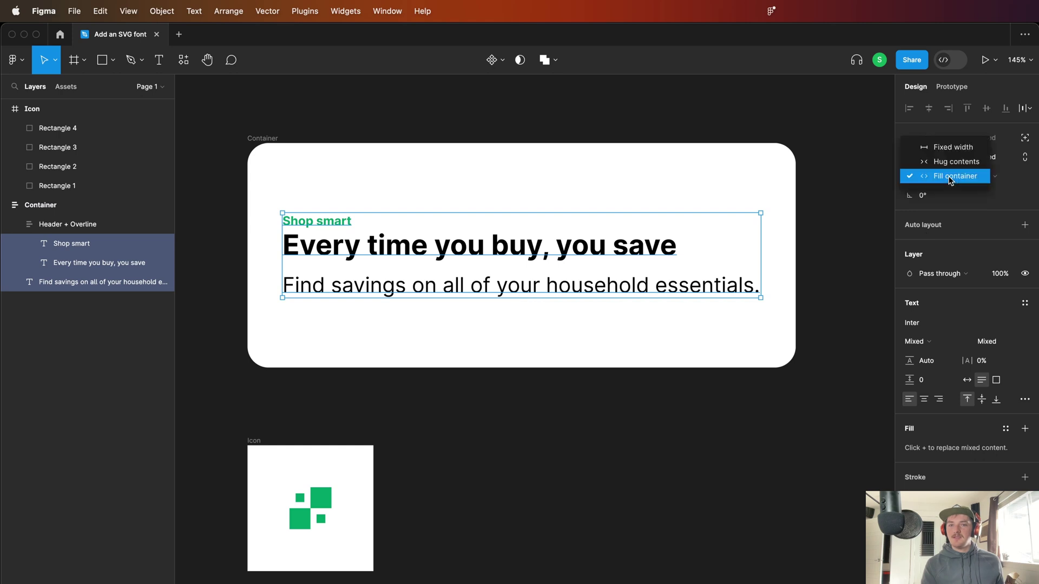
left_click(951, 179)
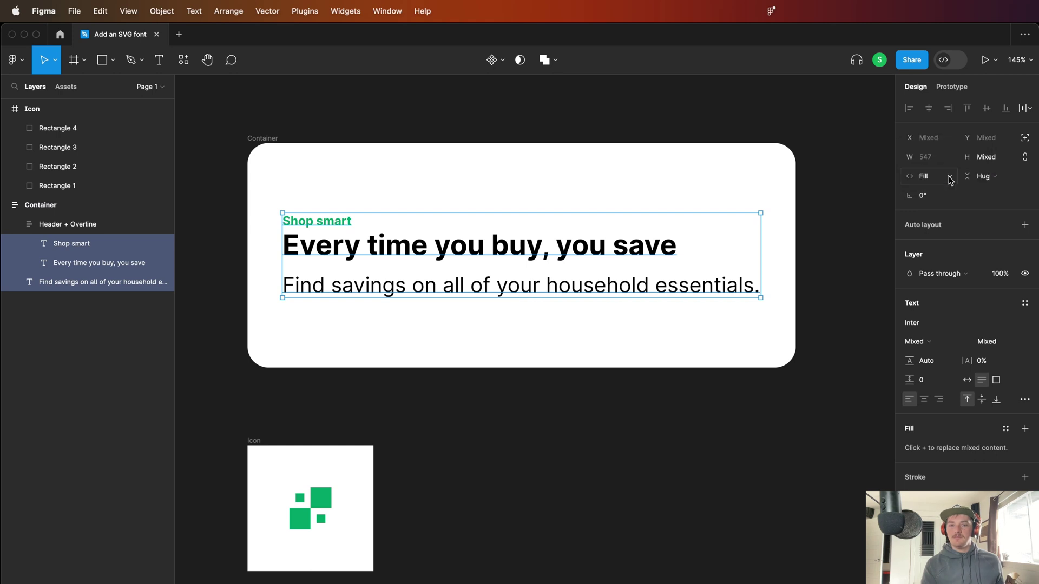
left_click(464, 424)
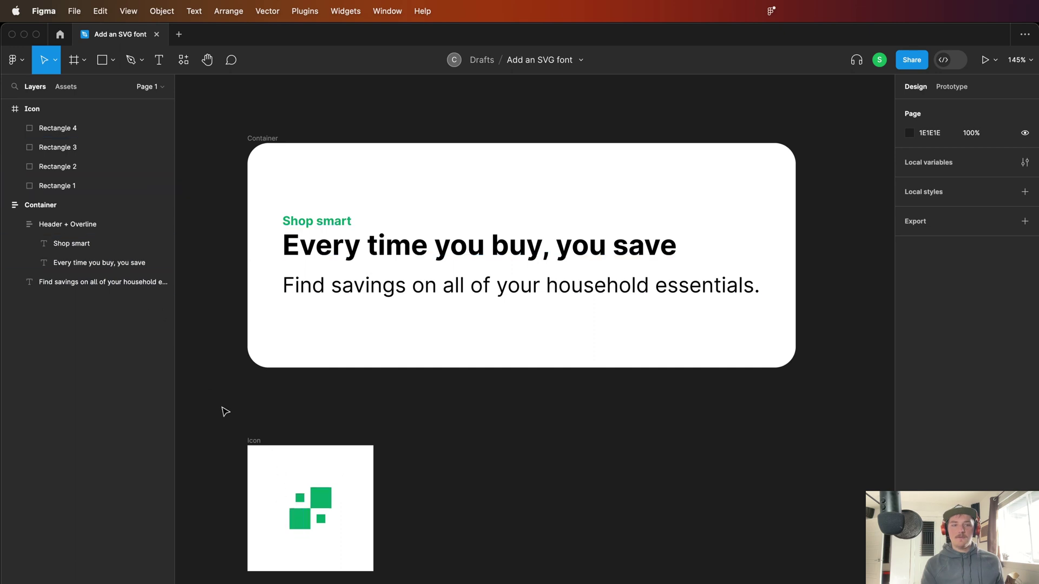
- Union the icon's four squares into one shape and name it checker
left_click_drag(286, 476, 343, 546)
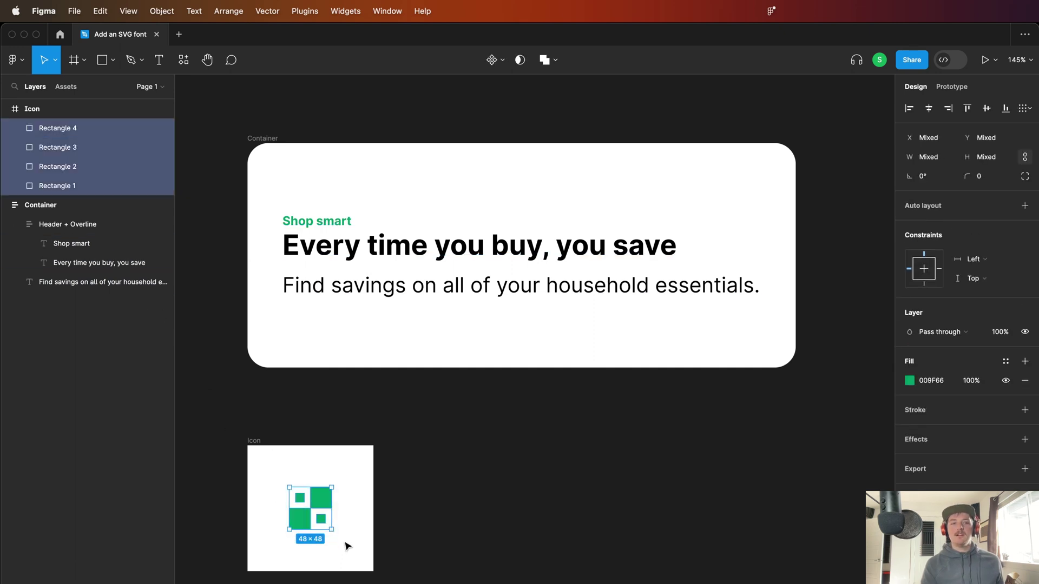
left_click(544, 60)
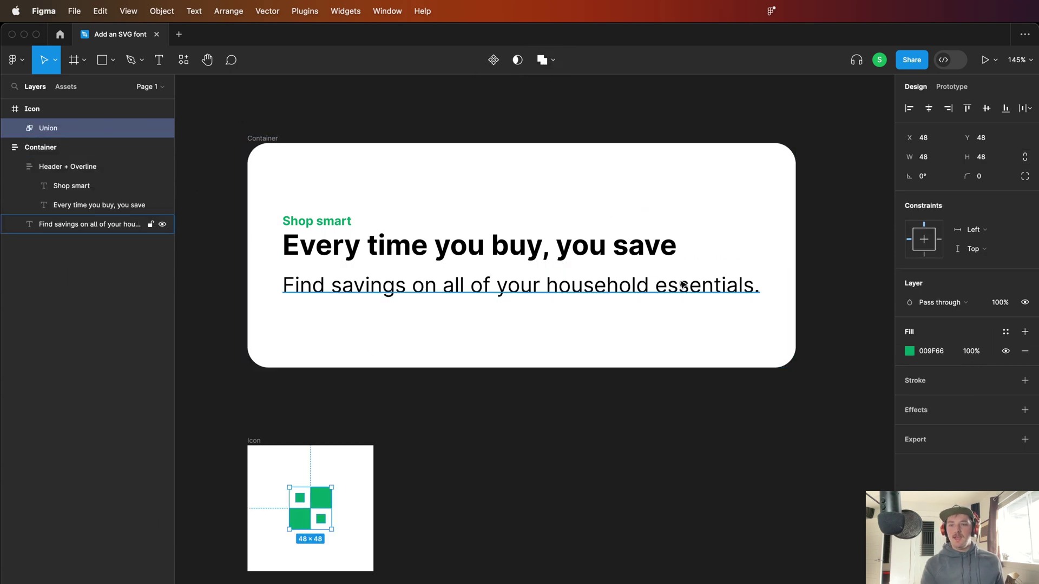
double_click(43, 129)
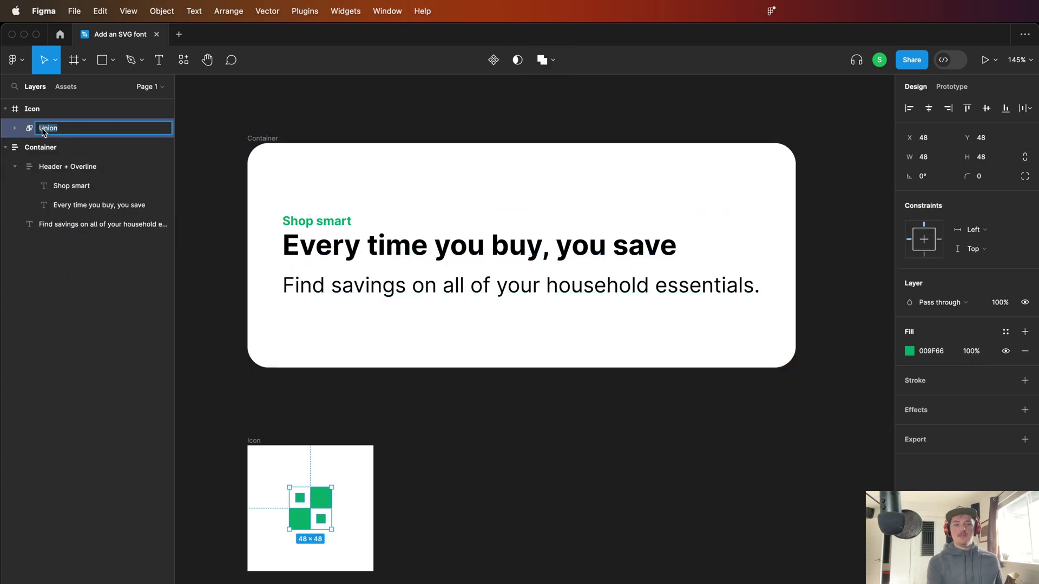
type("checker")
key("Return")
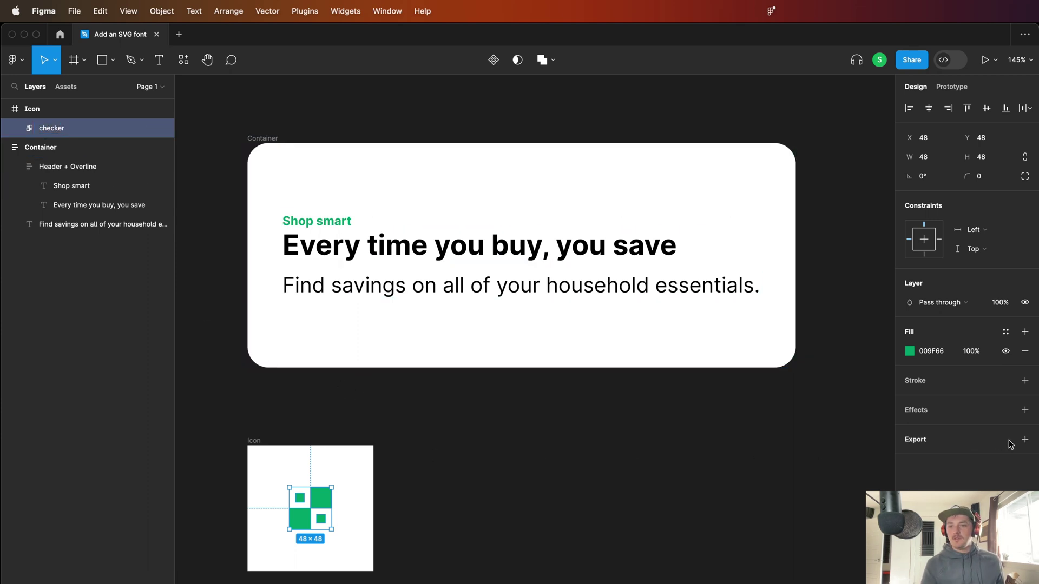
- Export checker as SVG to checker.svg in the Demo folder, replacing the existing file
left_click(1025, 439)
left_click(1000, 459)
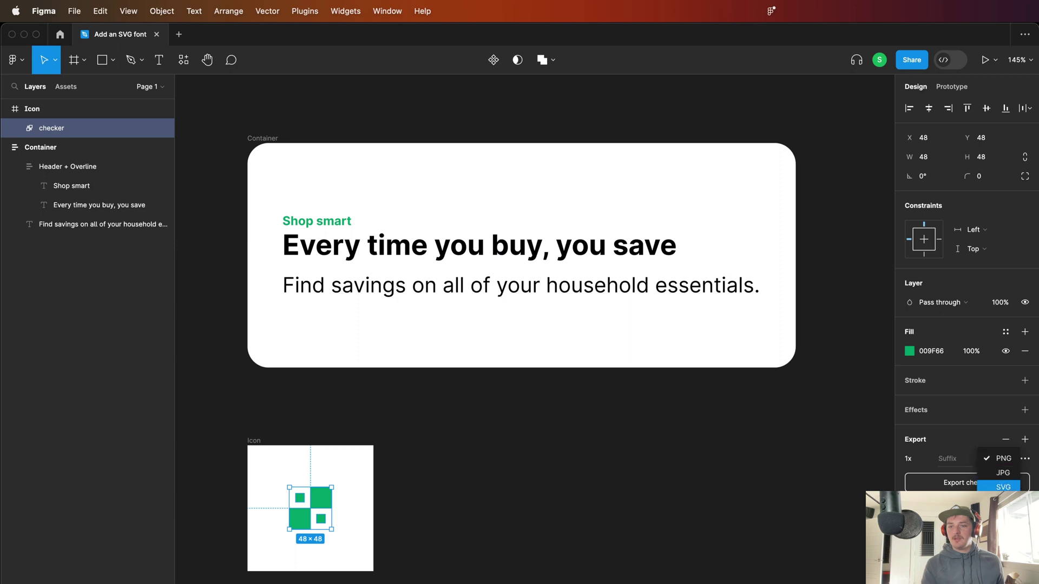
left_click(1007, 488)
left_click(967, 483)
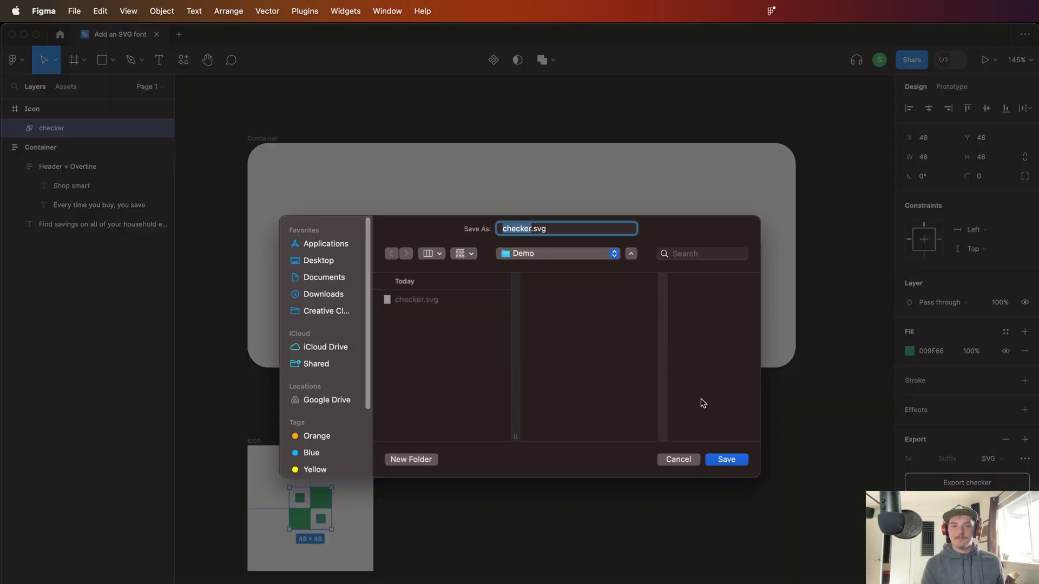
left_click(726, 460)
left_click(579, 410)
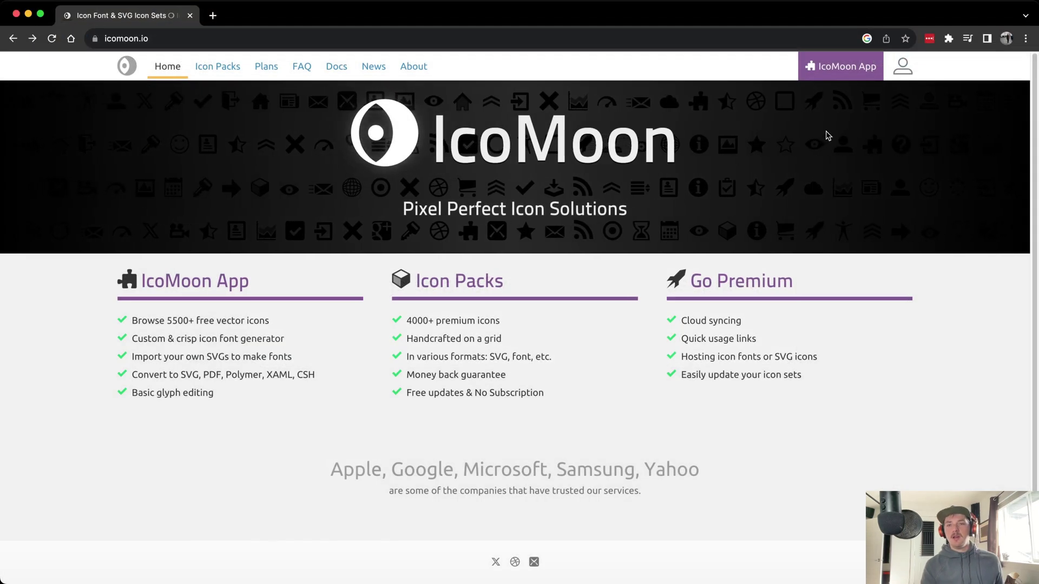
- Import checker.svg into the IcoMoon App as a new icon
left_click(845, 78)
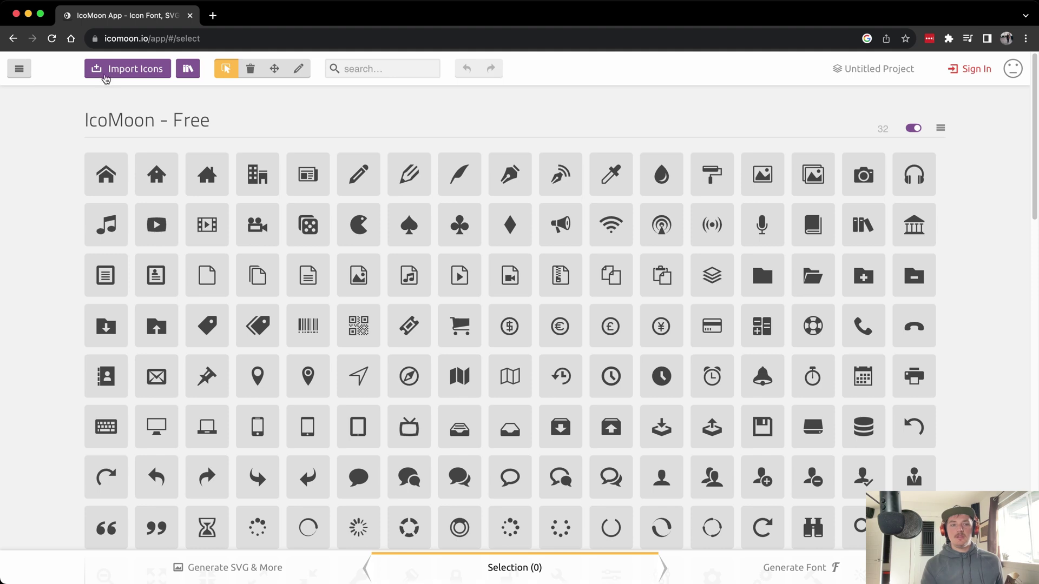
left_click(126, 75)
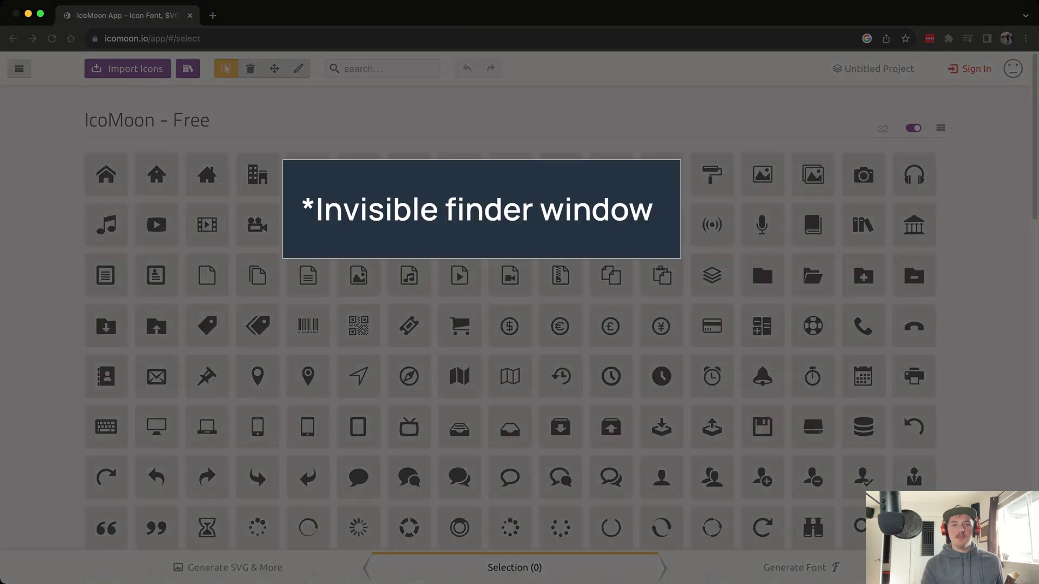
double_click(401, 241)
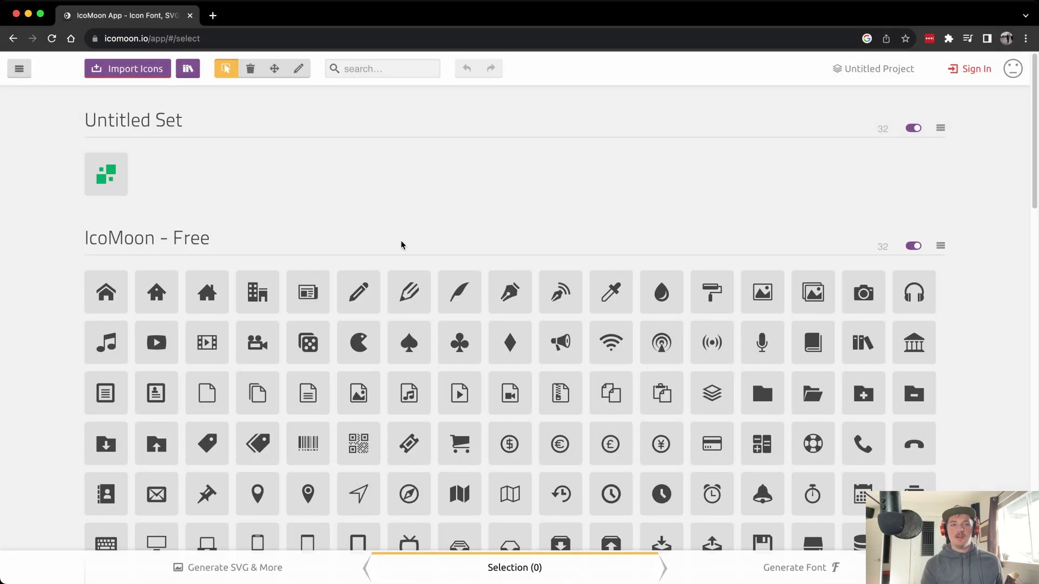
- Rename the Untitled Set to Checker in its properties and select the checker icon
left_click(944, 128)
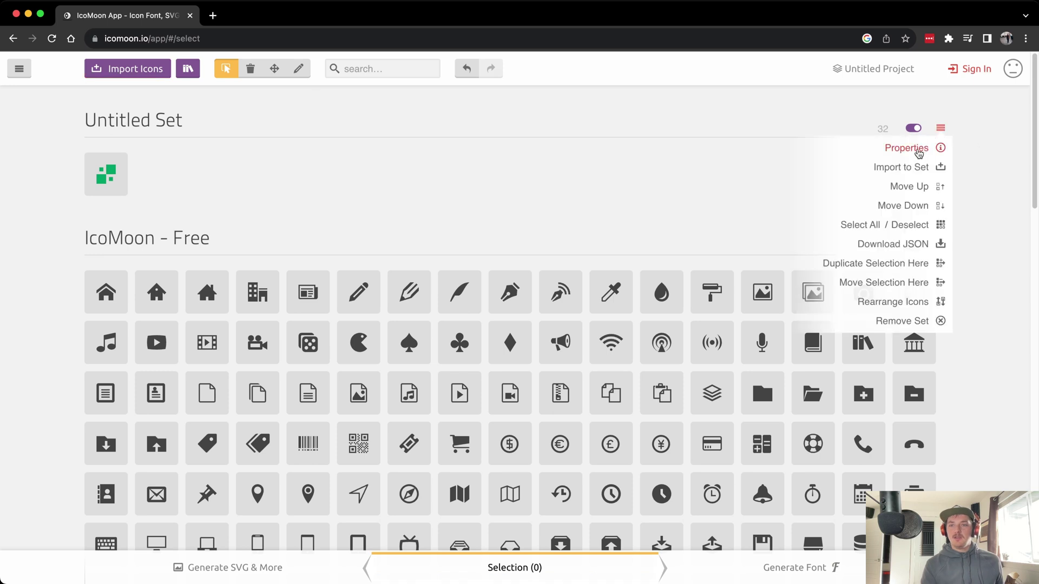
left_click(917, 151)
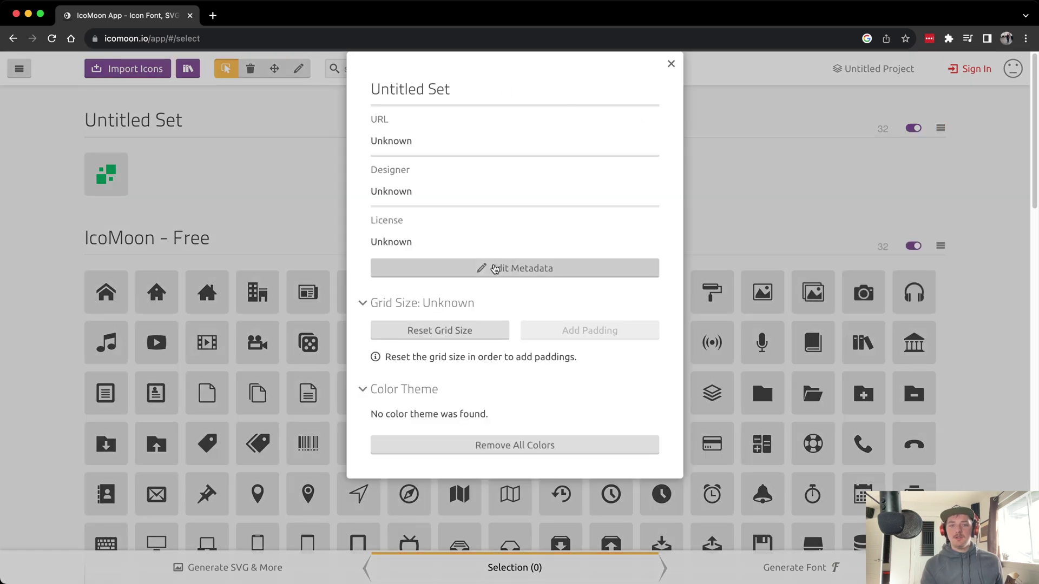
left_click(491, 267)
double_click(414, 99)
triple_click(414, 99)
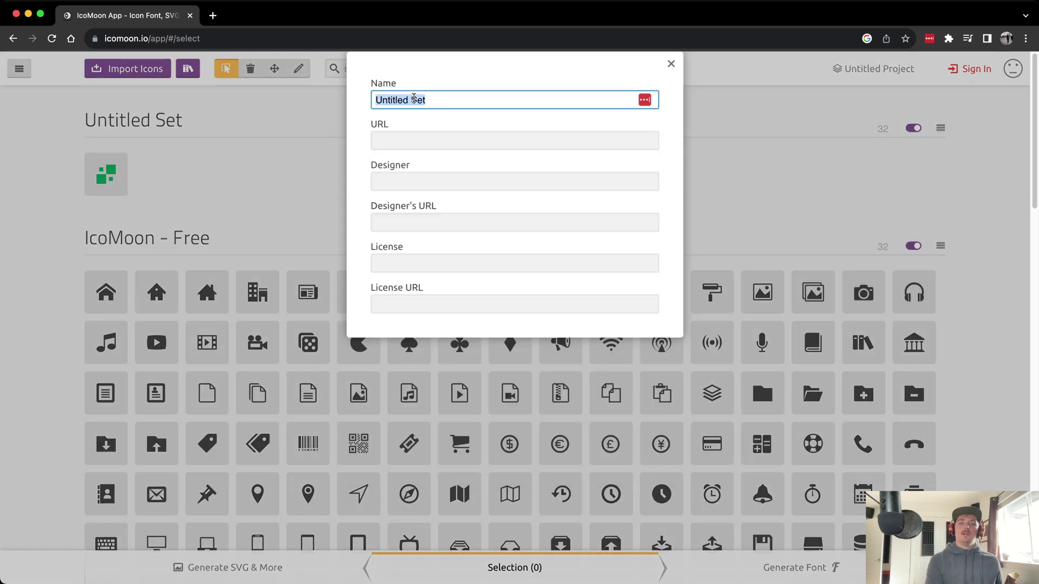
type("Checker")
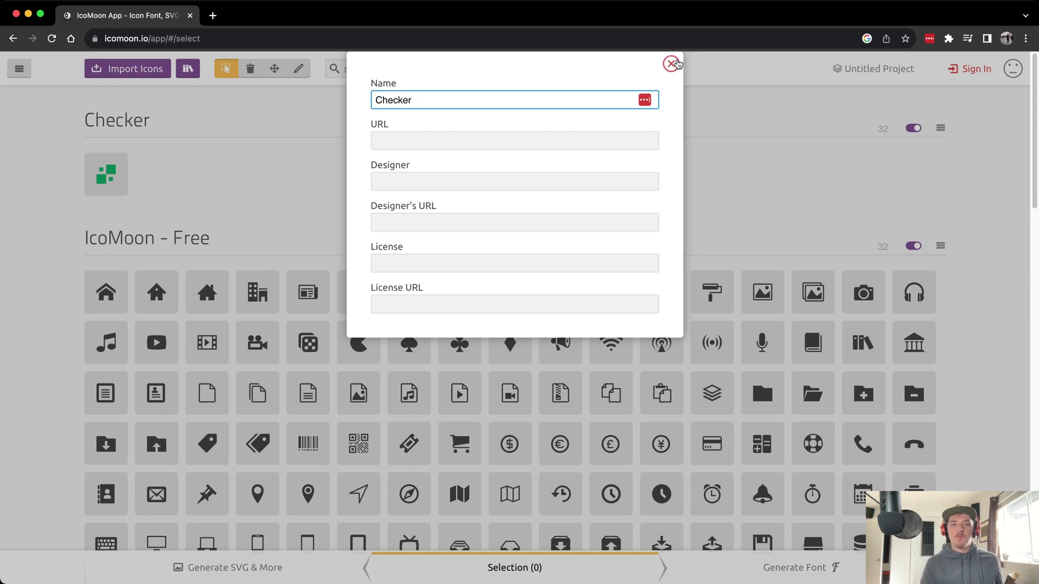
left_click(671, 63)
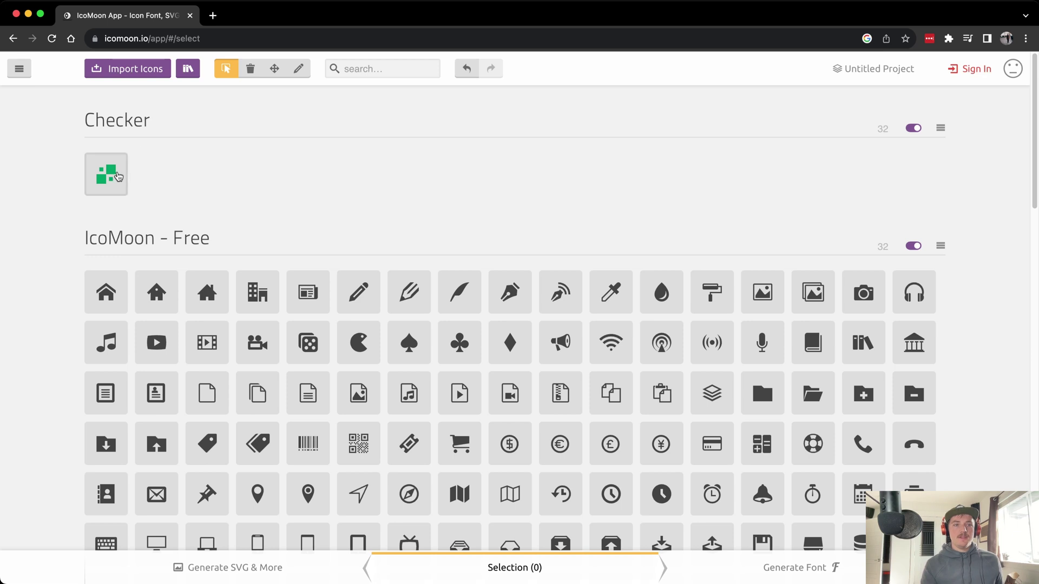
left_click(119, 177)
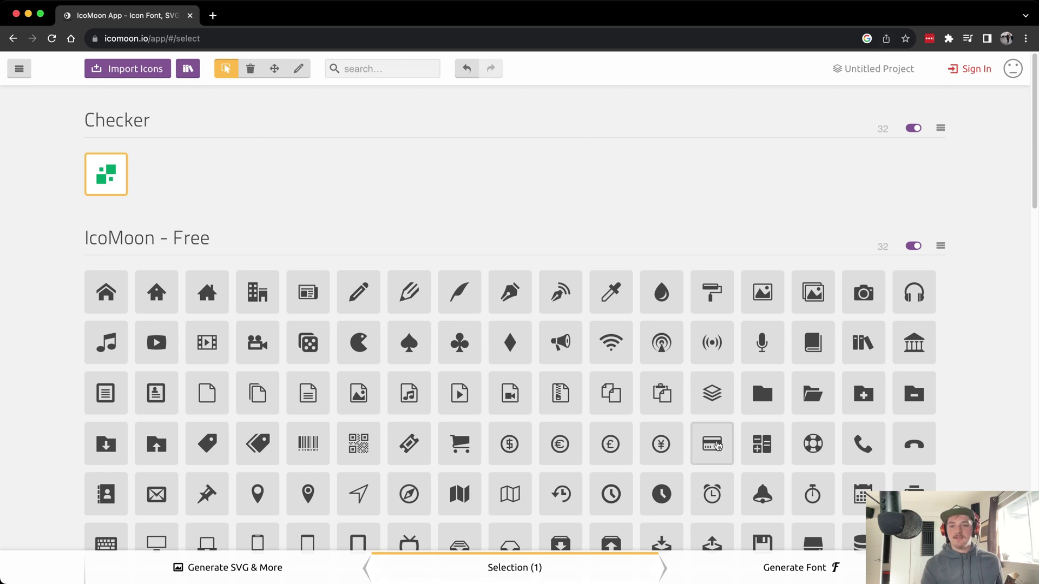
- Generate a font from the checker icon, give its glyph the ligature 'checker', and download it
left_click(778, 566)
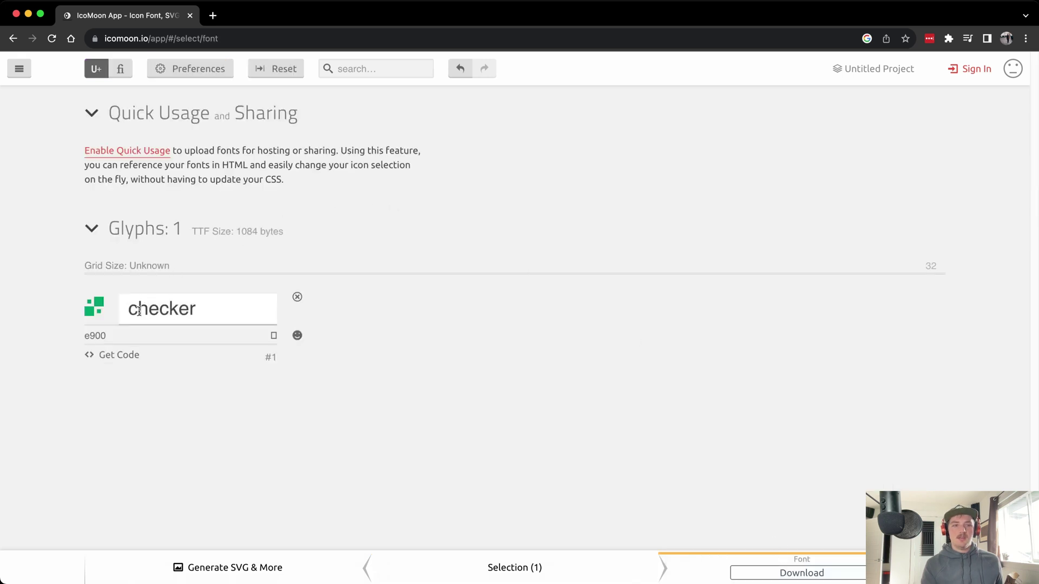
left_click(121, 71)
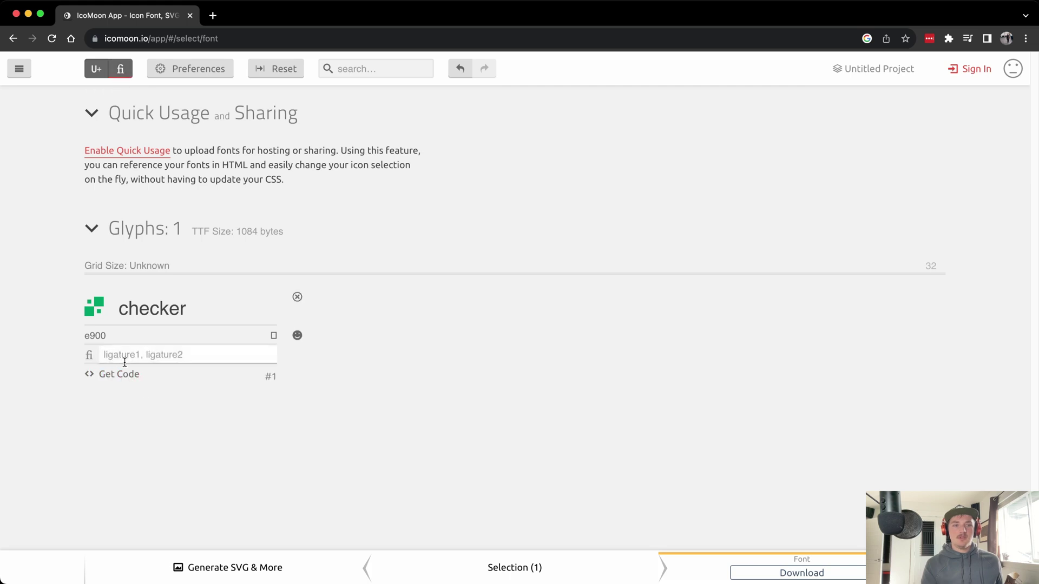
left_click(146, 351)
type("c")
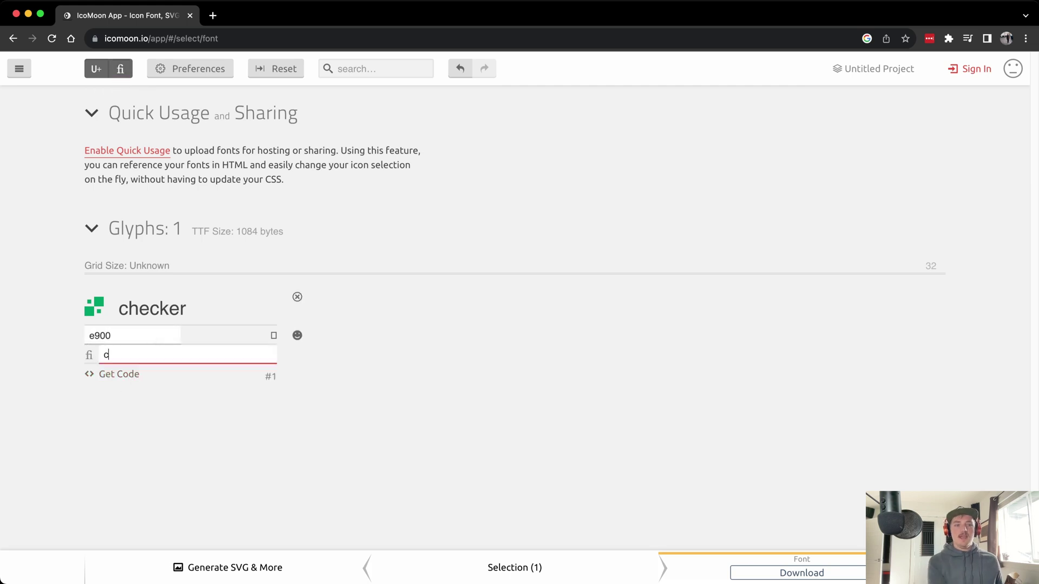
type("hecker")
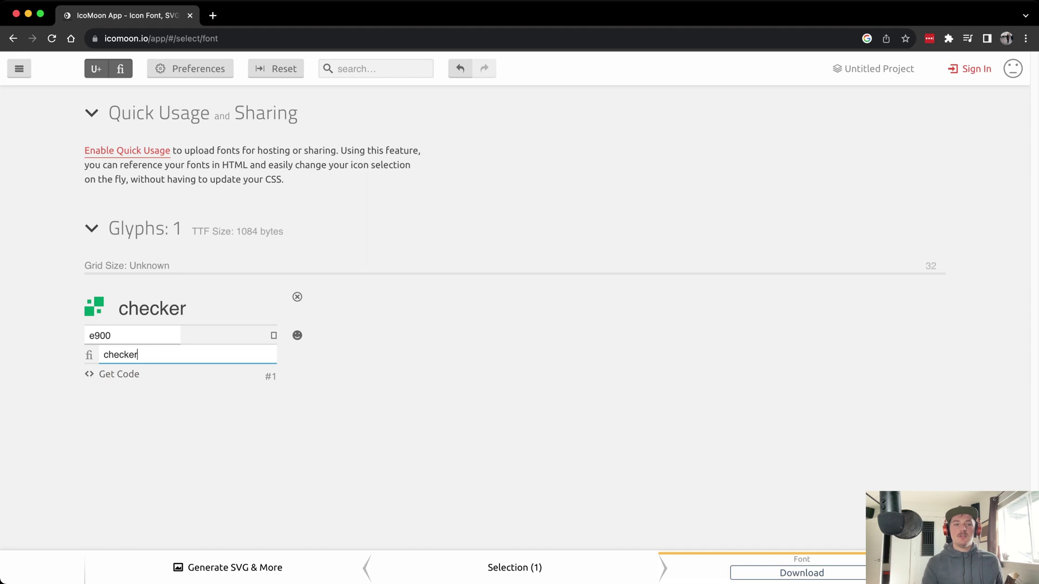
left_click(421, 297)
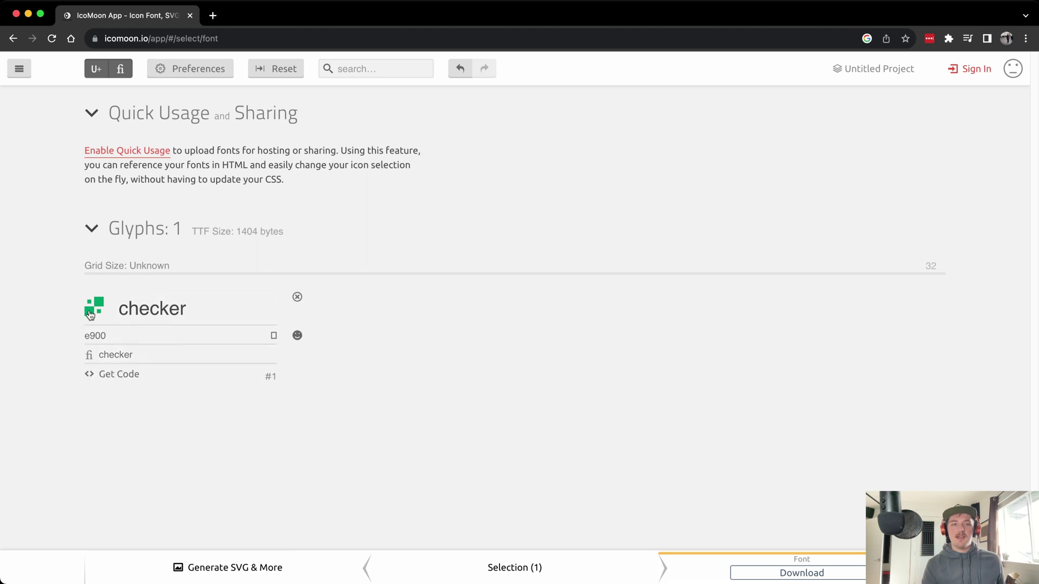
left_click(839, 574)
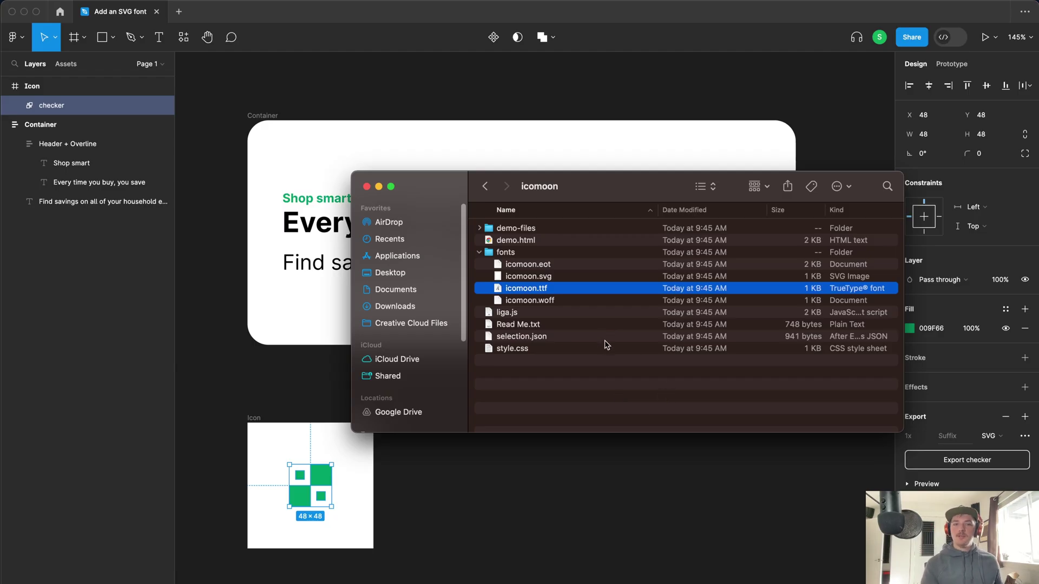
- Install icomoon.ttf through Font Book
right_click(611, 294)
mouse_move(637, 310)
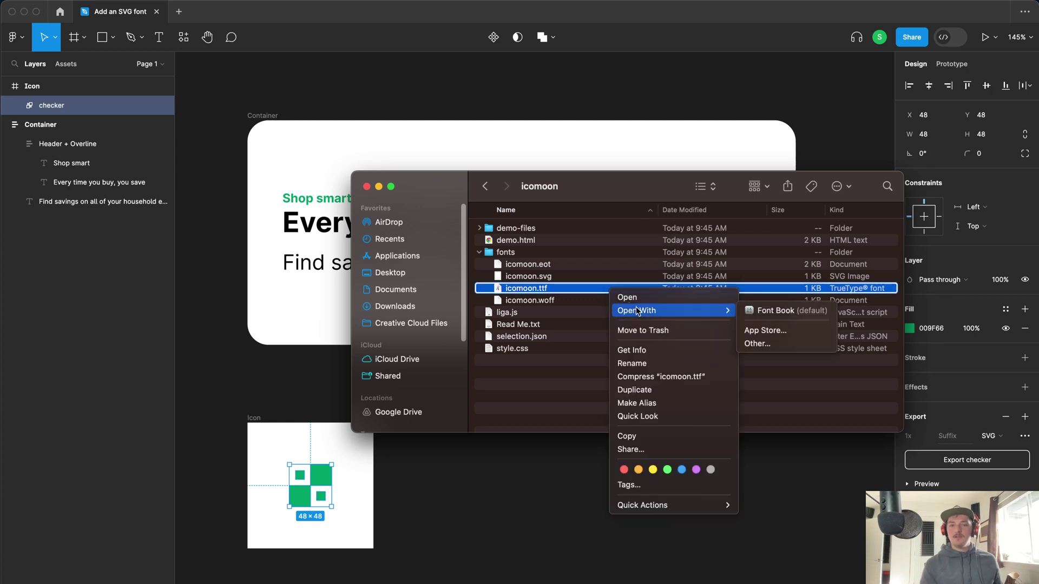
left_click(757, 312)
left_click(733, 397)
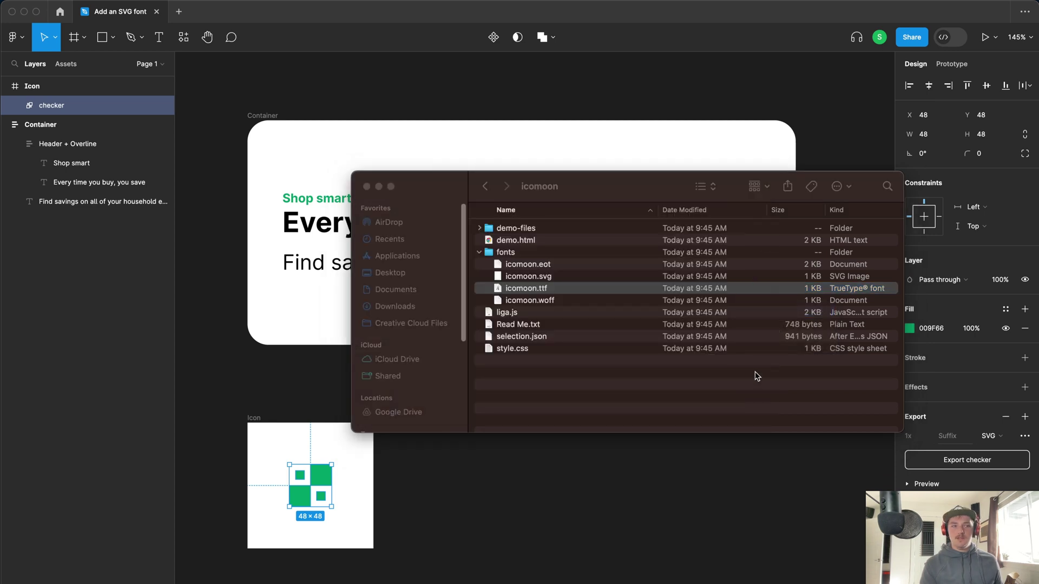
- Open demo.html from the exported icomoon folder in the browser
left_click(513, 247)
left_click(510, 242)
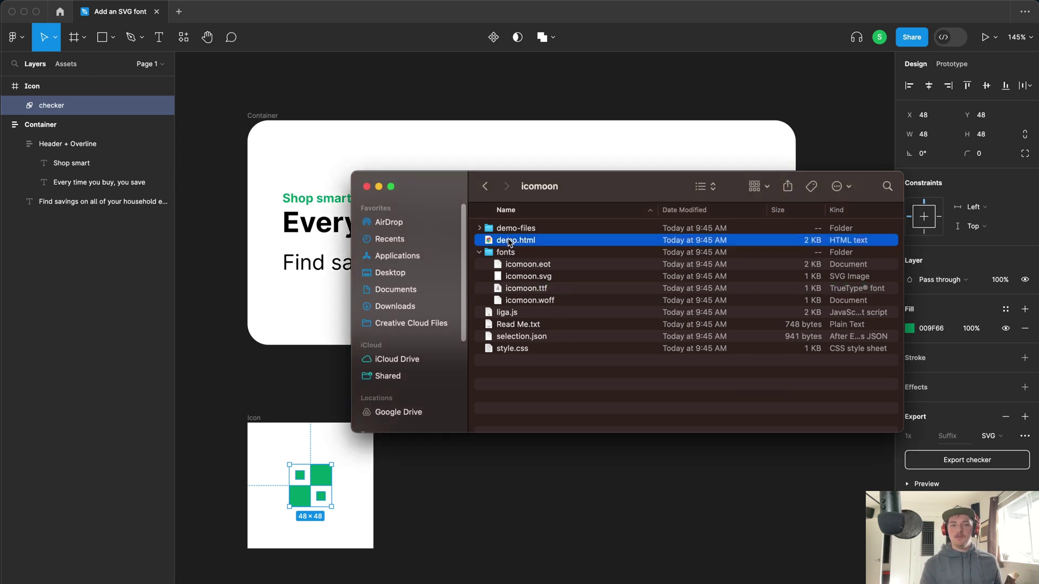
double_click(511, 245)
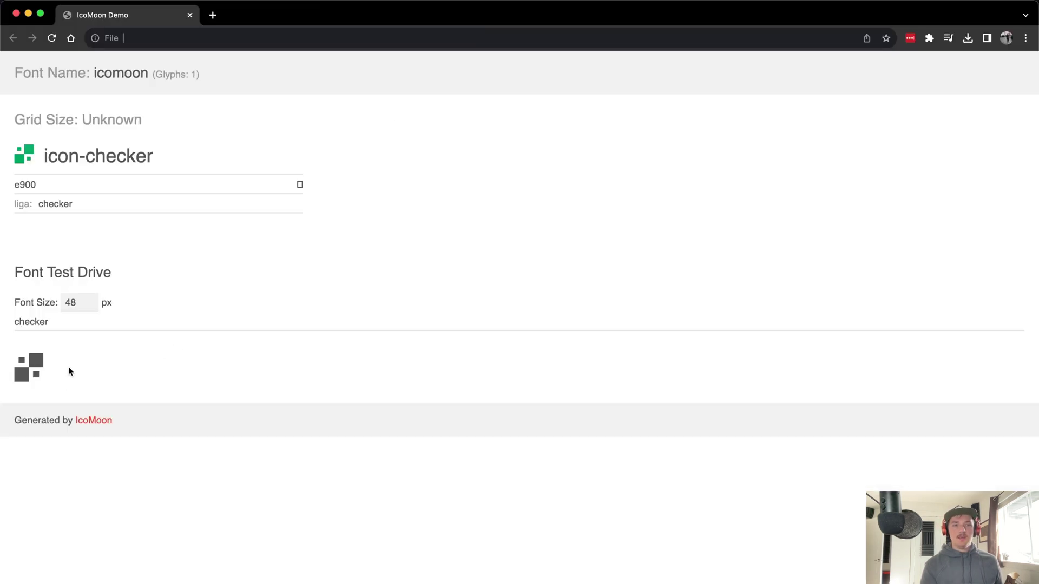
- Highlight the checker glyph in the Font Test Drive area, then close the IcoMoon Demo tab
left_click_drag(69, 366, 9, 371)
key("super+c")
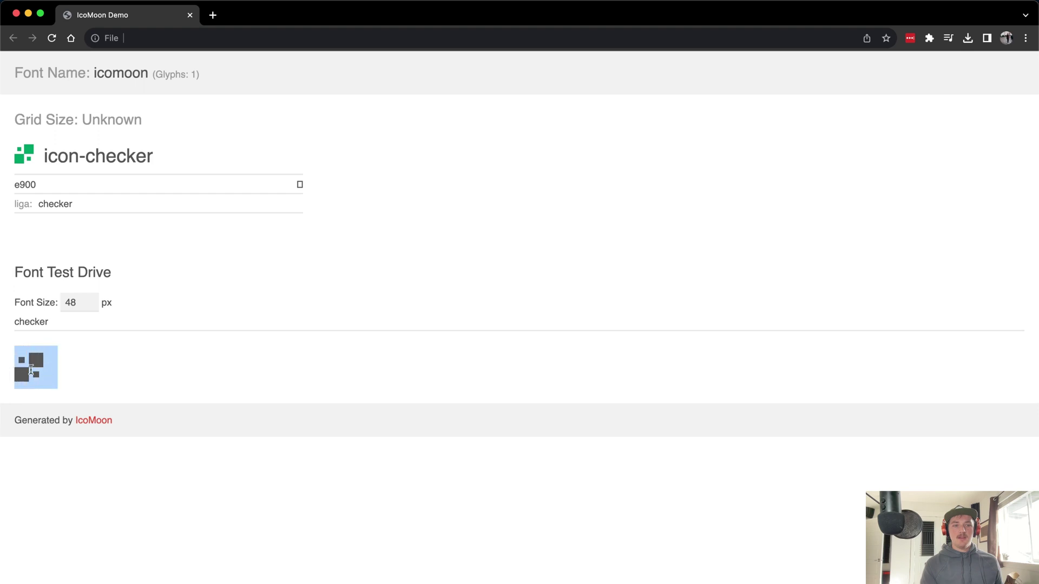
left_click(190, 16)
left_click(455, 67)
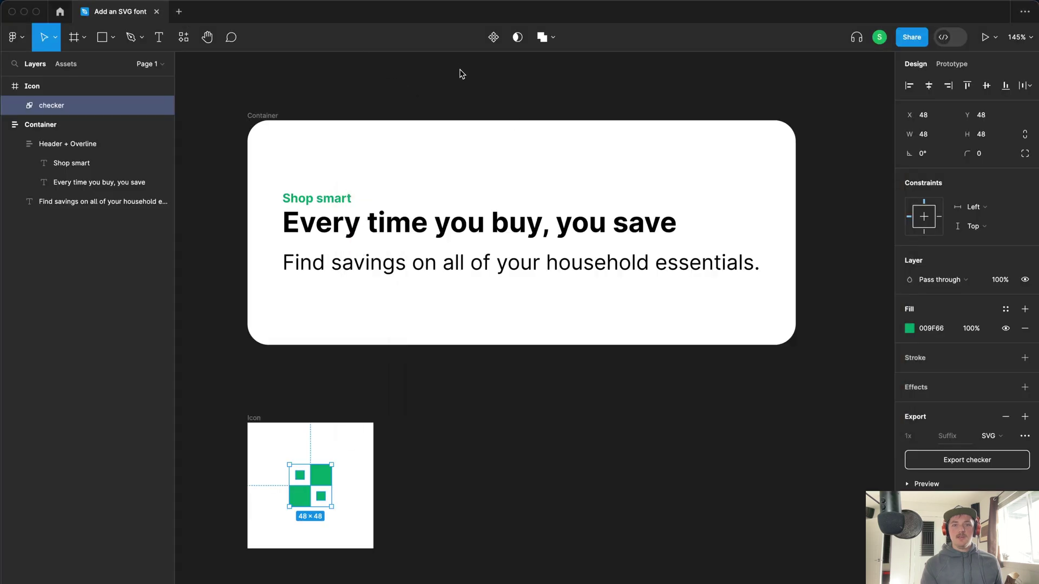
double_click(663, 227)
double_click(663, 227)
left_click(696, 222)
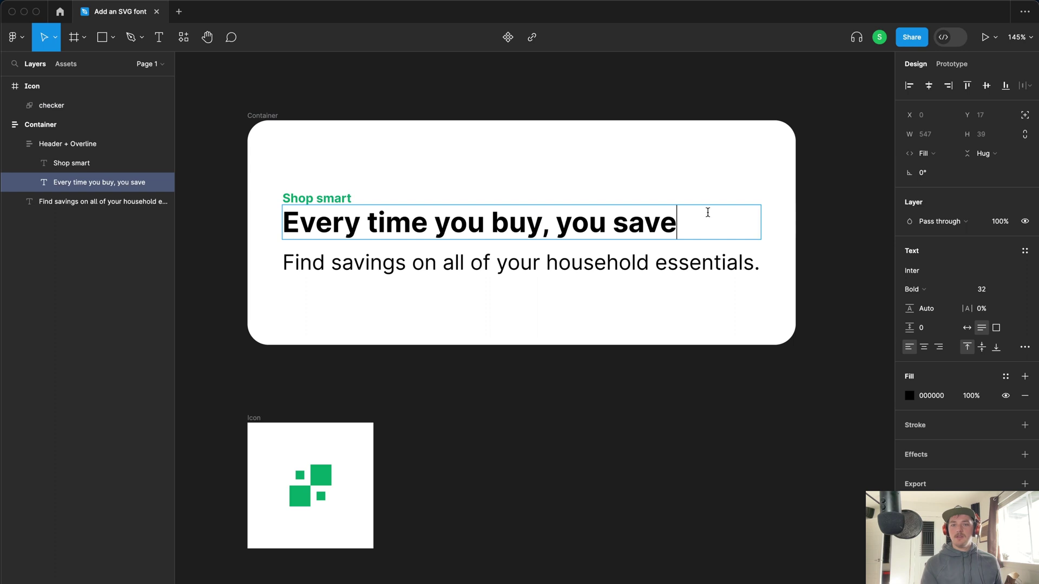
type(".")
key("BackSpace")
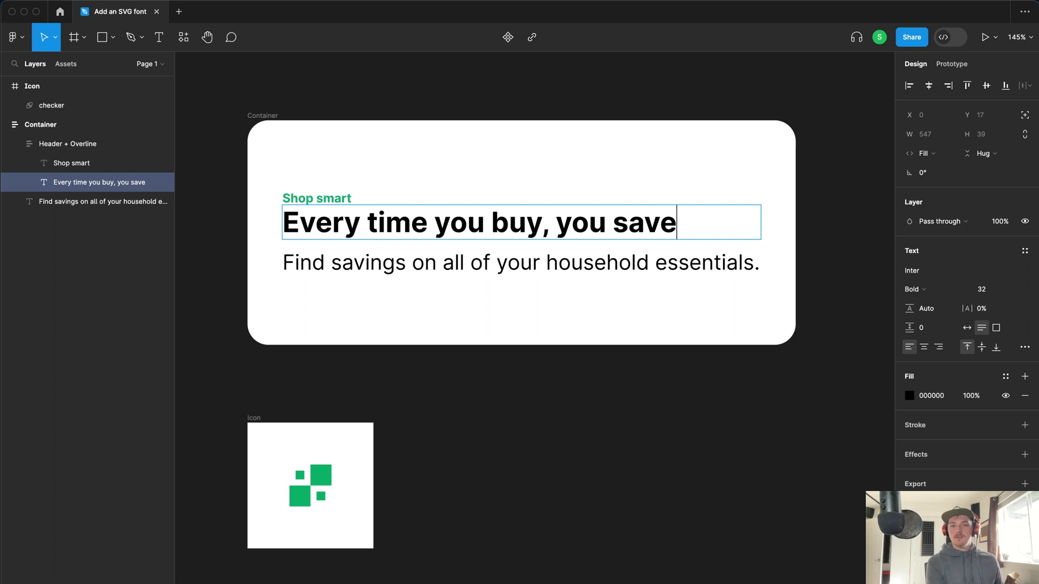
type("checker")
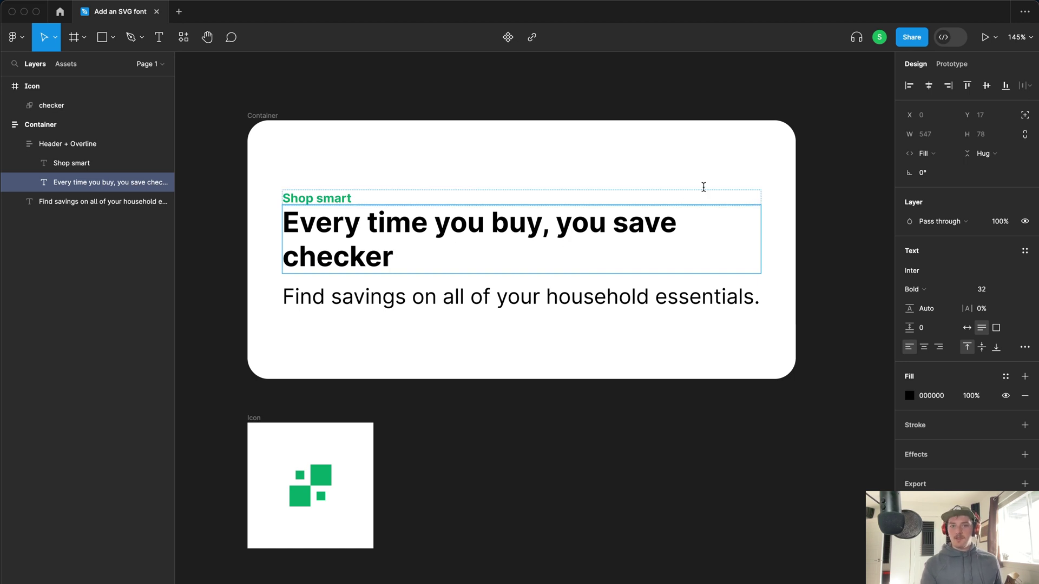
key("alt+BackSpace")
key("Escape")
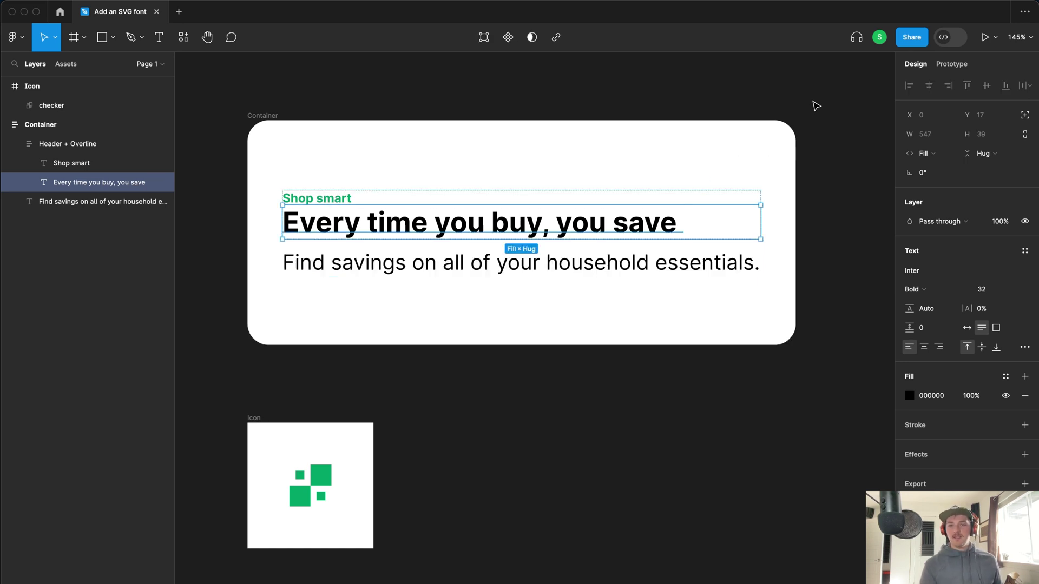
left_click(805, 113)
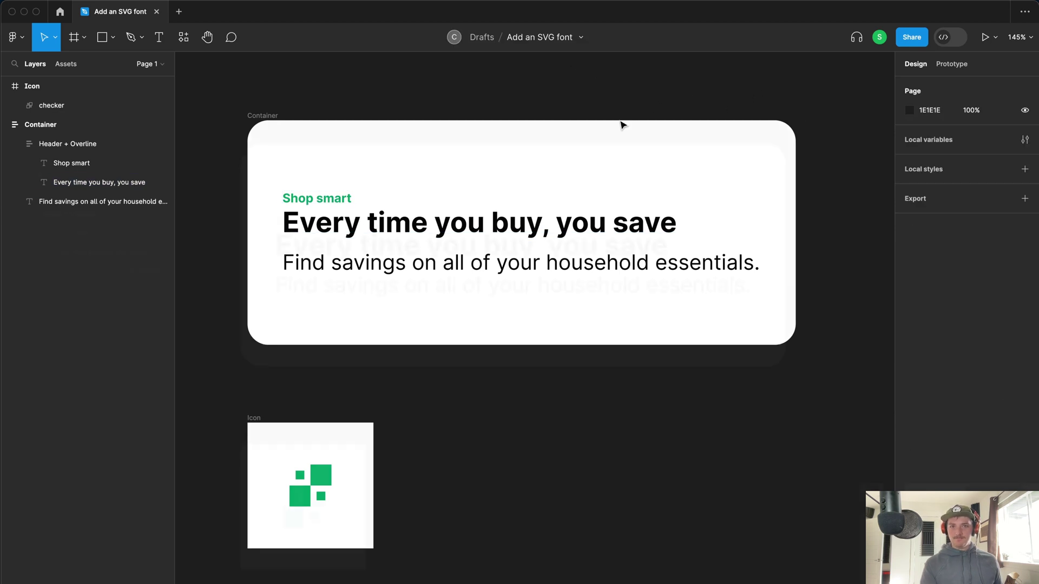
left_click(264, 138)
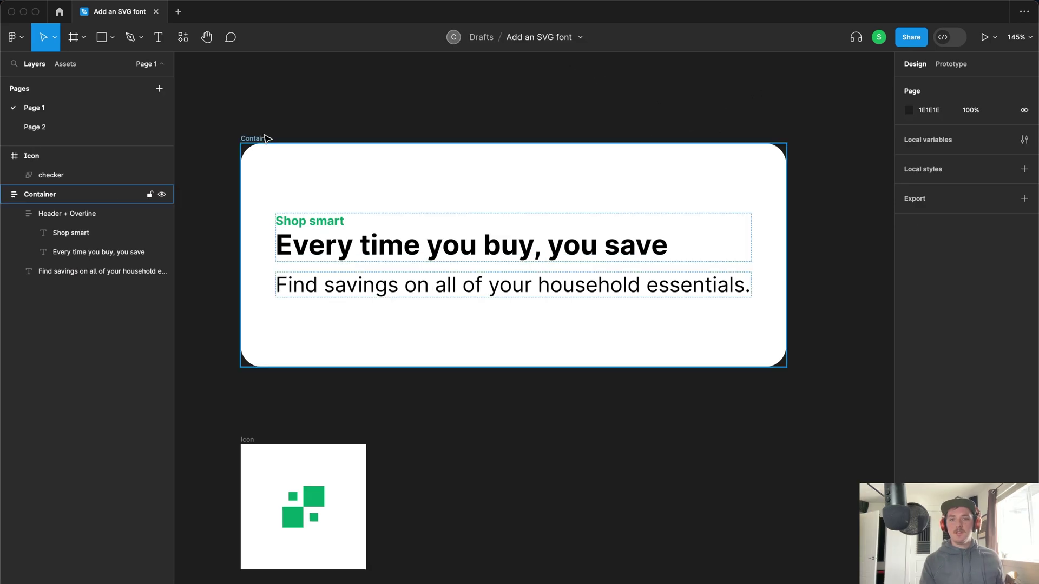
left_click(265, 138)
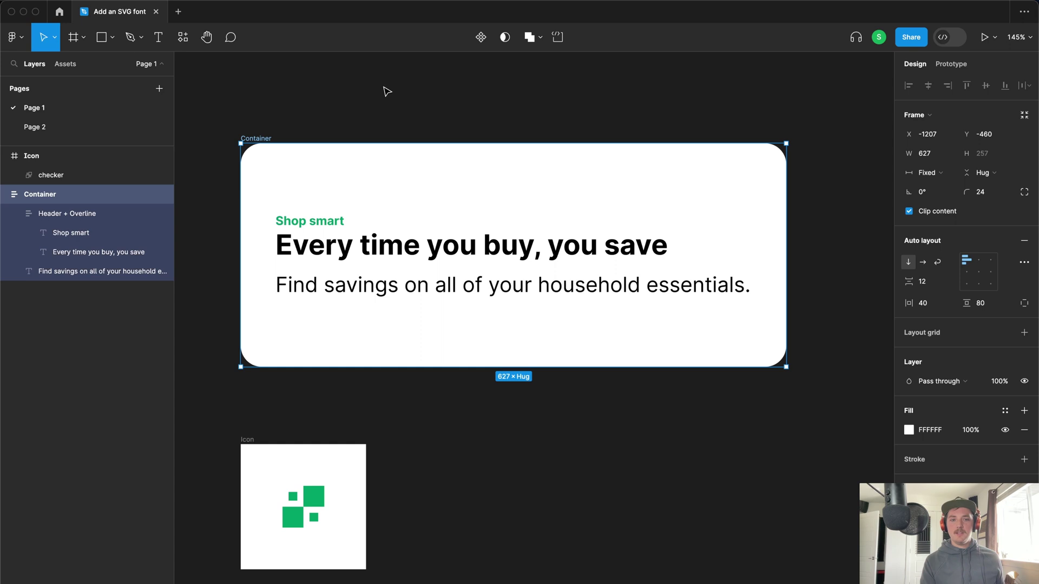
key("ctrl+v")
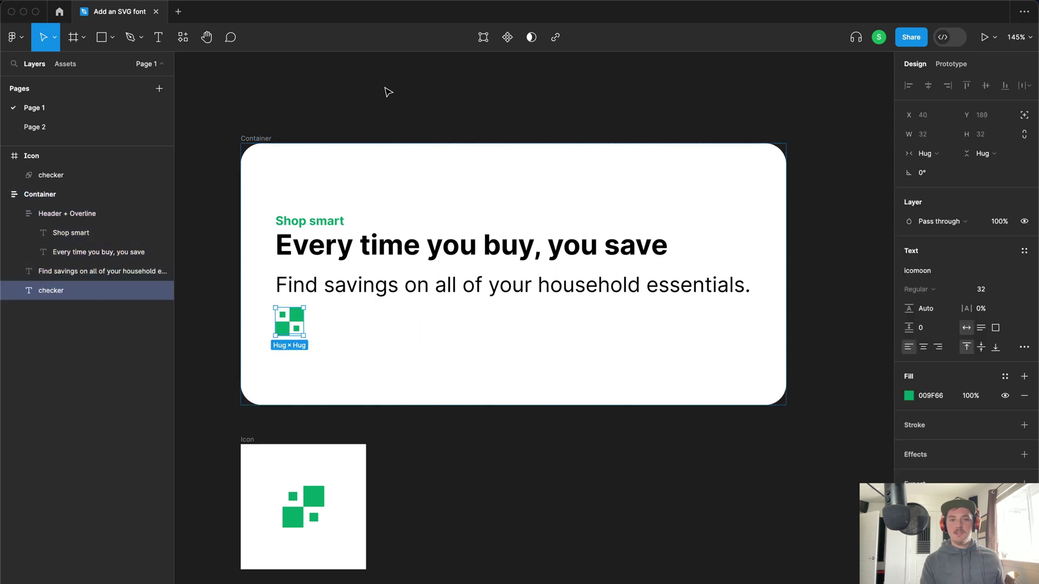
double_click(294, 333)
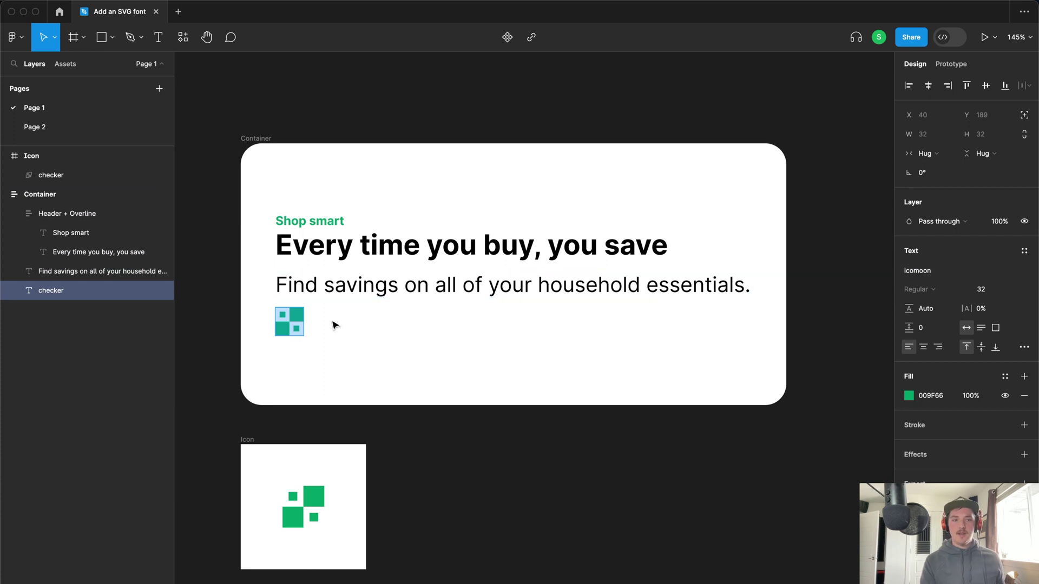
key("BackSpace")
key("Escape")
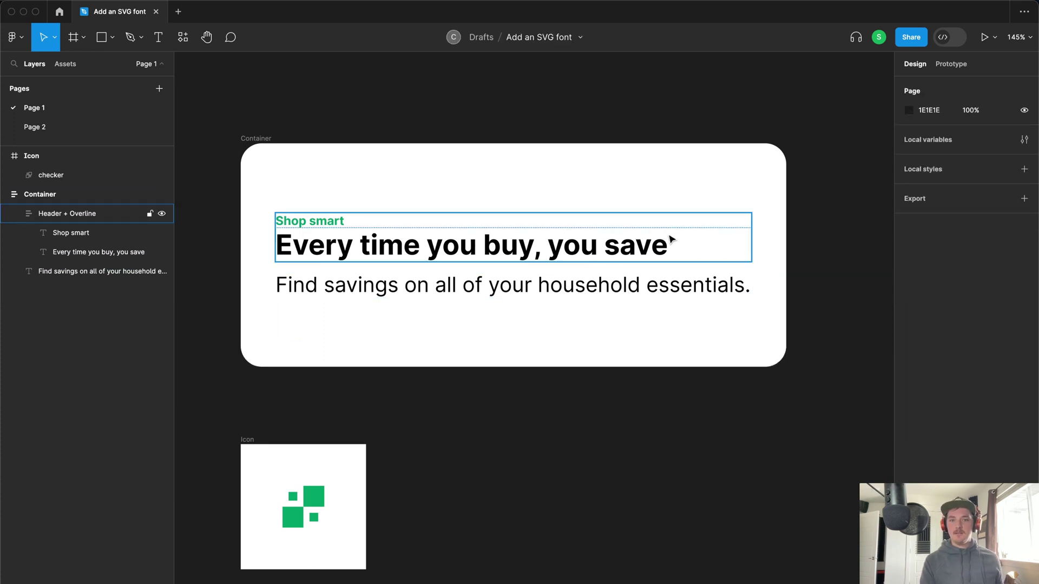
left_click(670, 250)
- Paste 'checker' after 'save' in the heading and set it in the icomoon font
left_click(669, 250)
key("Return")
left_click(669, 250)
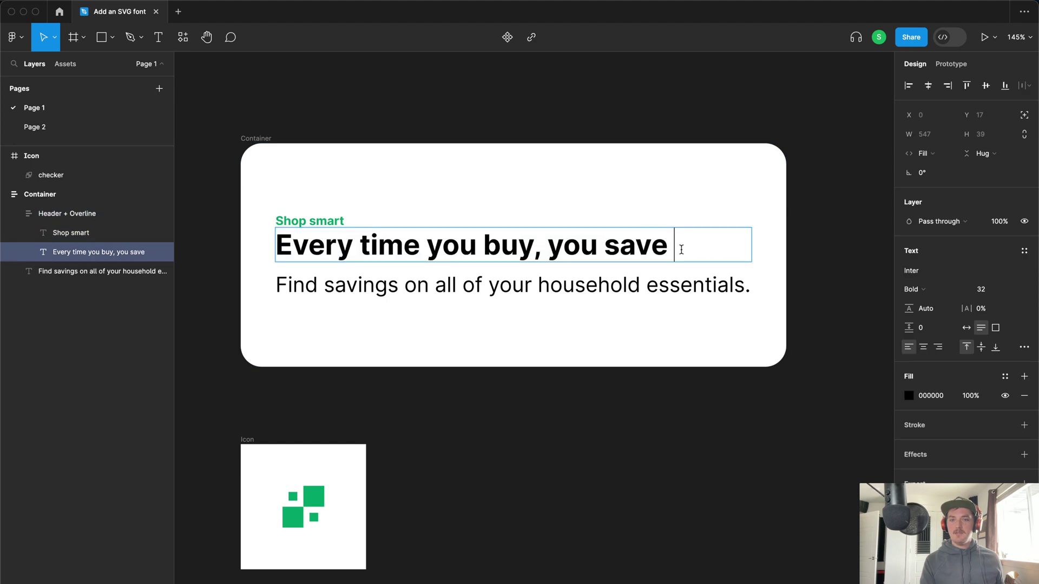
key("super+v")
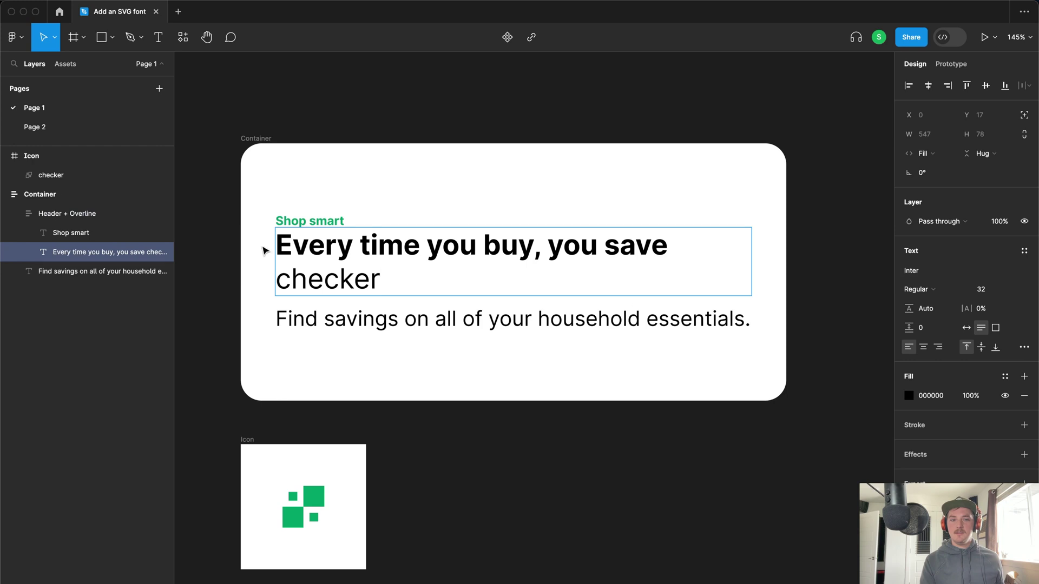
left_click_drag(393, 277, 256, 276)
left_click(912, 271)
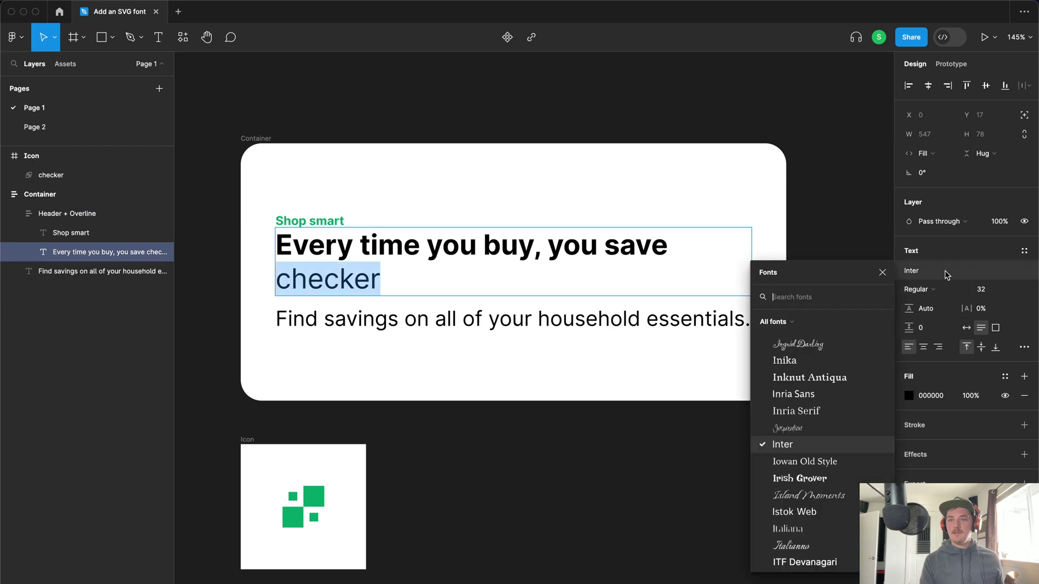
type("ico")
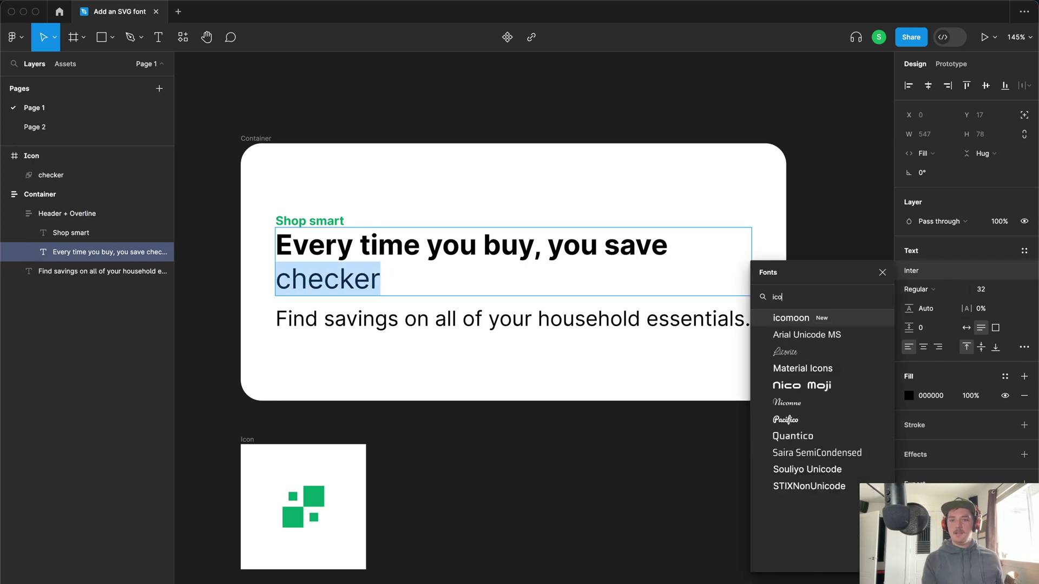
left_click(854, 316)
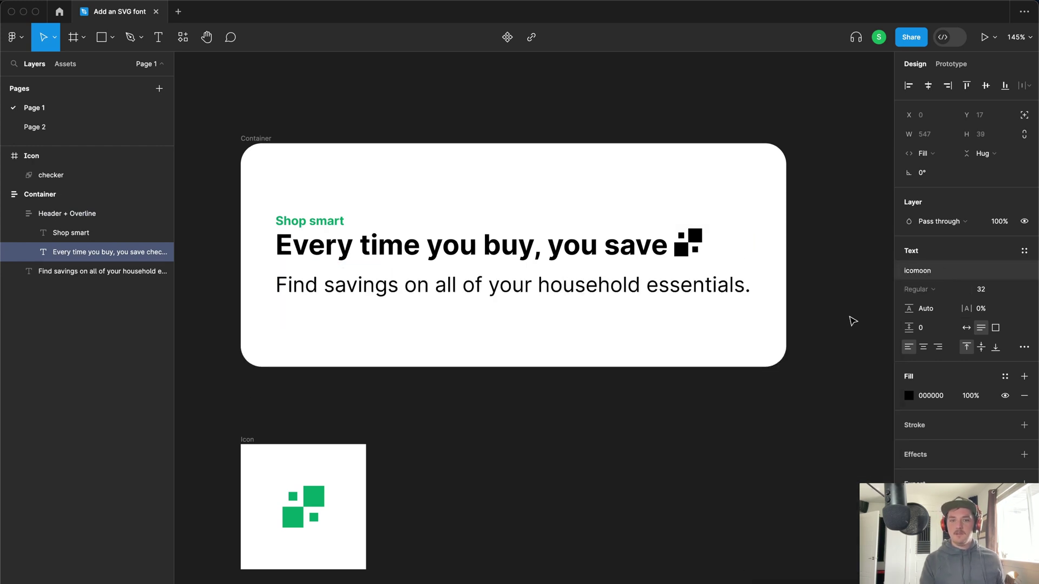
- Colour the checker glyph green (009F66) by eyedropping the icon's fill
double_click(689, 249)
left_click_drag(711, 245, 675, 245)
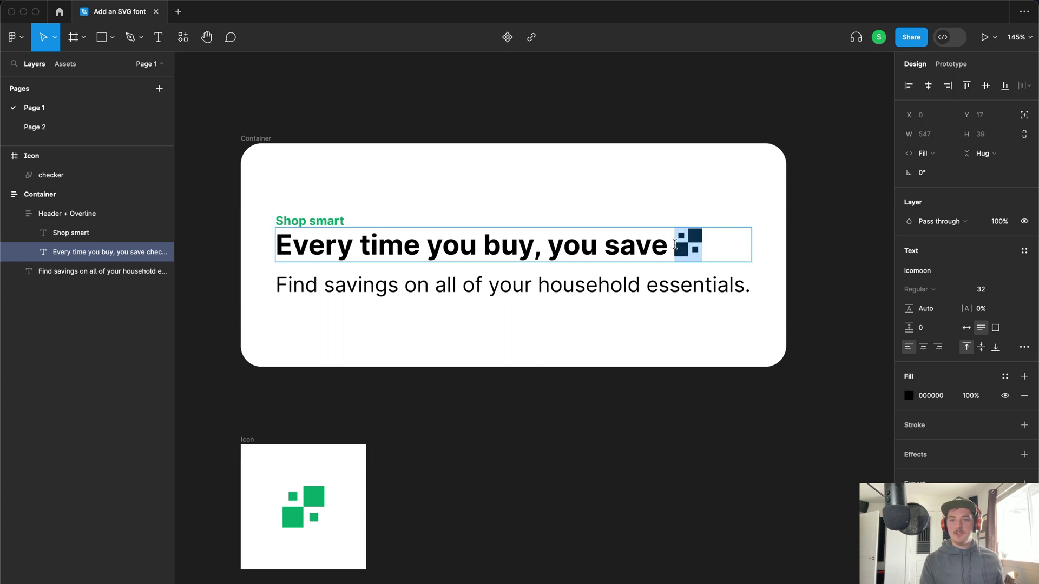
left_click(914, 402)
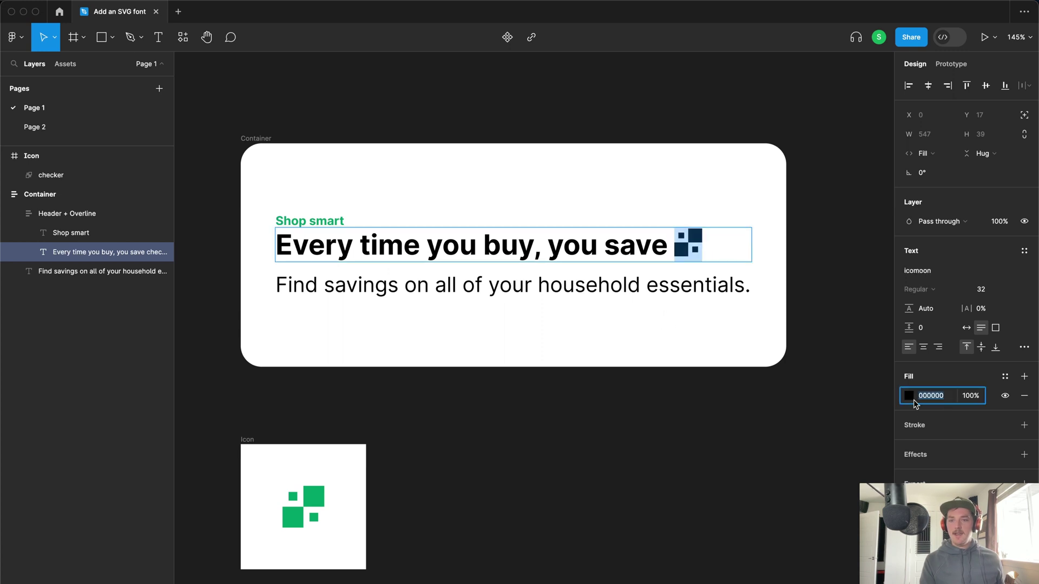
left_click(910, 398)
left_click(767, 505)
left_click(313, 496)
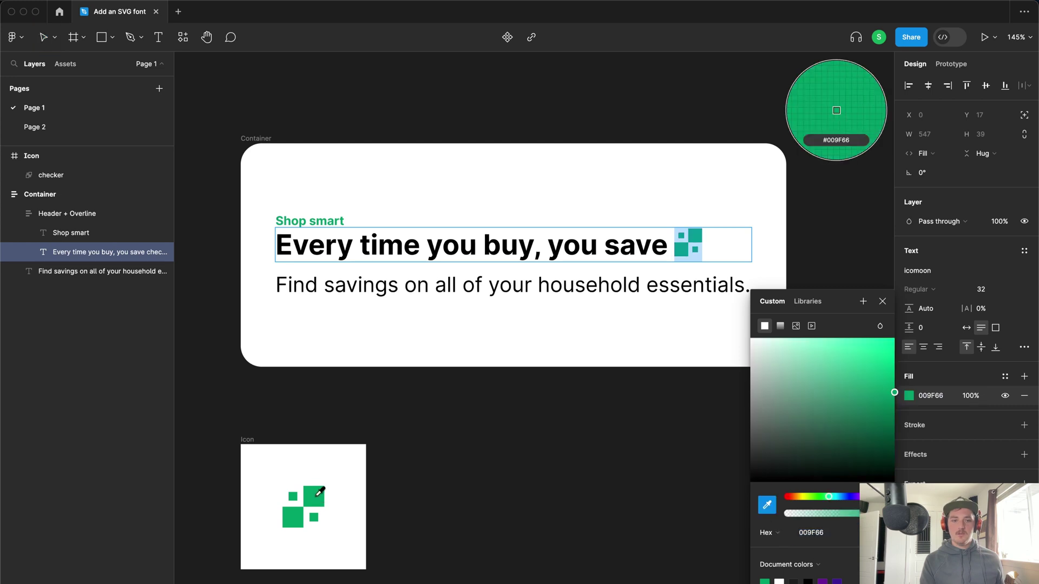
key("Escape")
key("Escape")
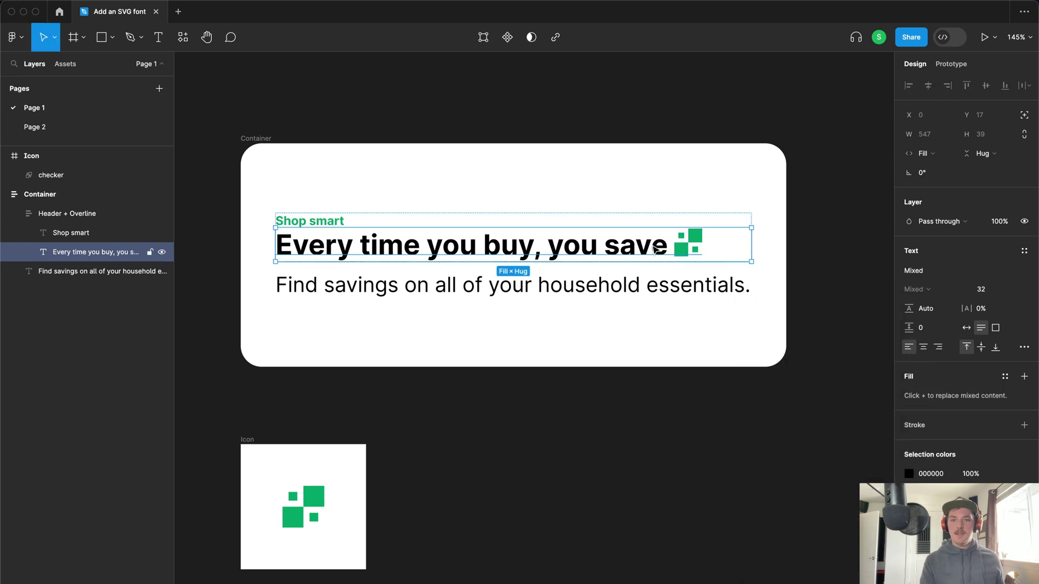
key("Return")
- Type '. You can have this at the end of any sentence.' after 'save' in the heading
left_click(669, 246)
type(". Y")
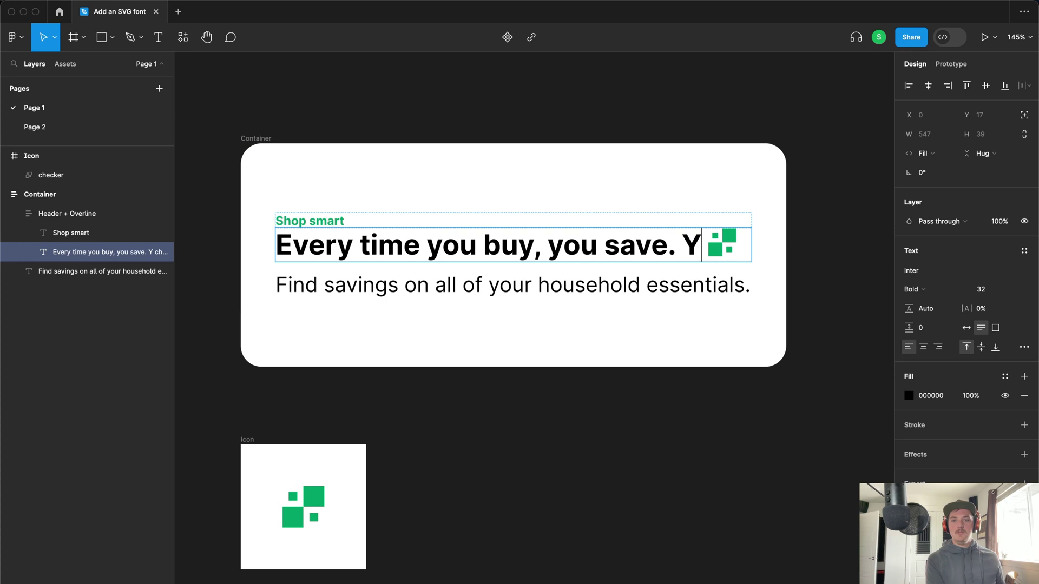
type("ou can have this at ")
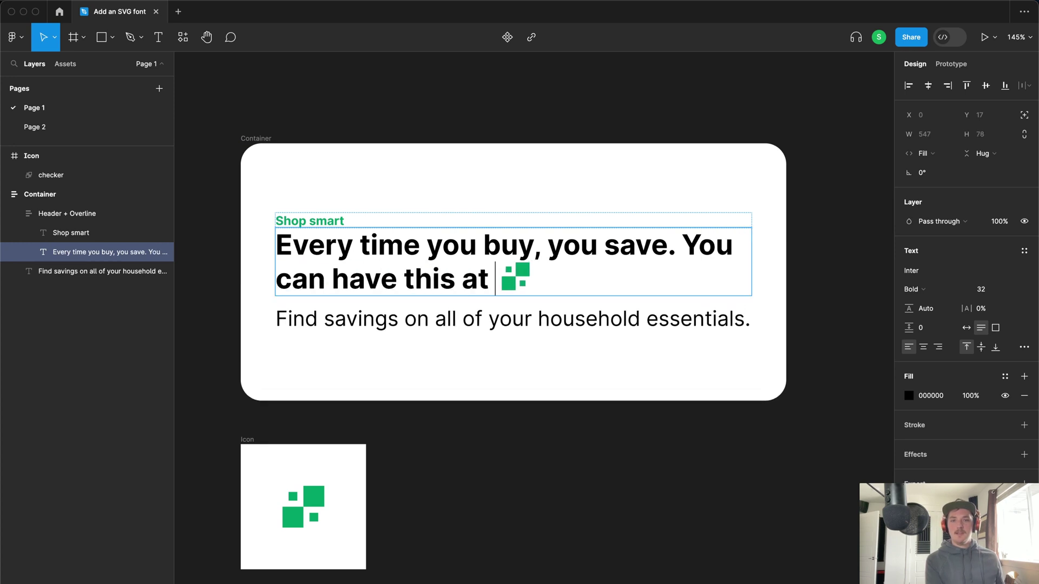
type("the end of any sentence.")
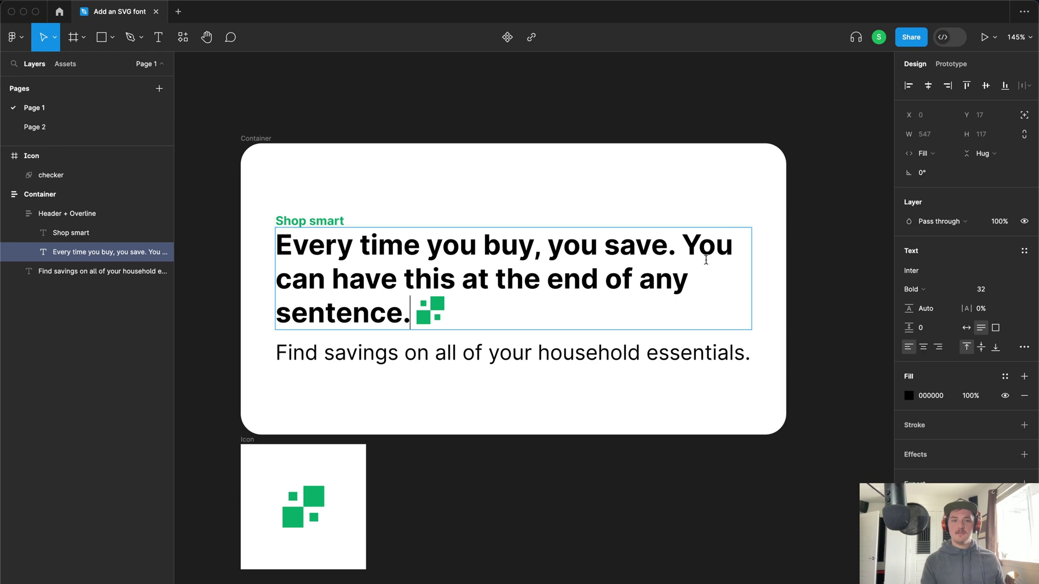
key("Escape")
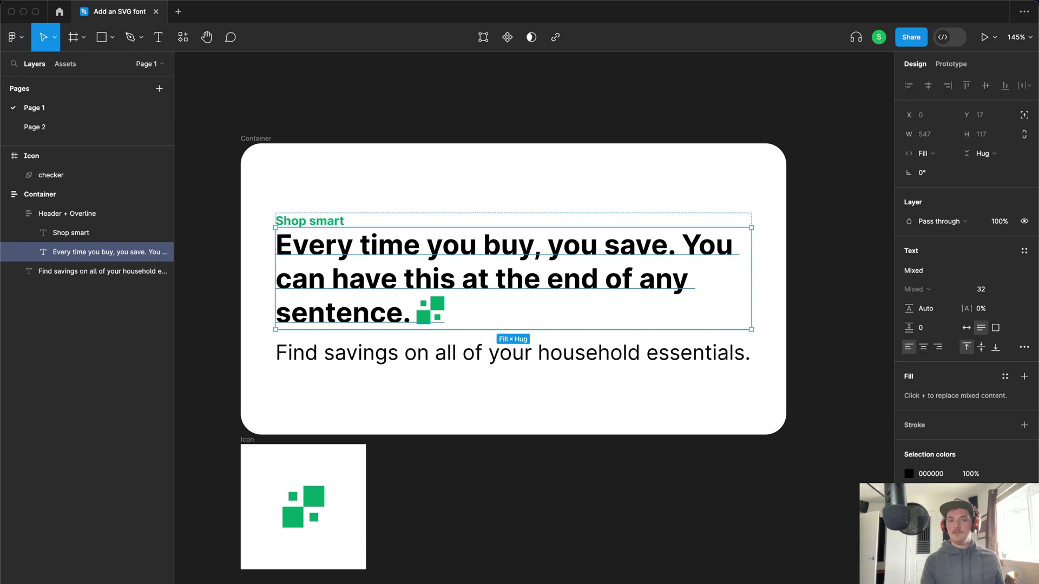